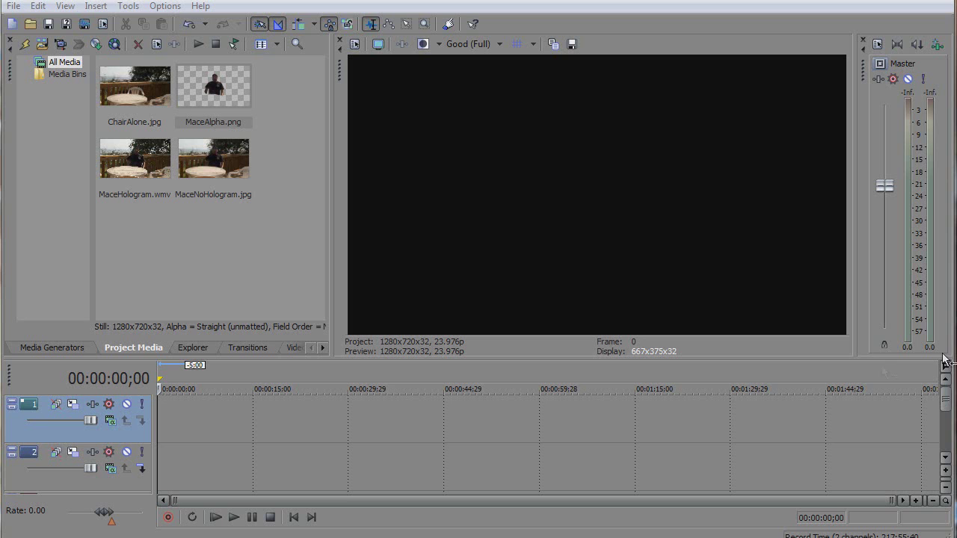
- Preview MaceHologram.wmv, MaceNoHologram.jpg, ChairAlone.jpg and MaceAlpha.png, then select MaceNoHologram.jpg
click(145, 179)
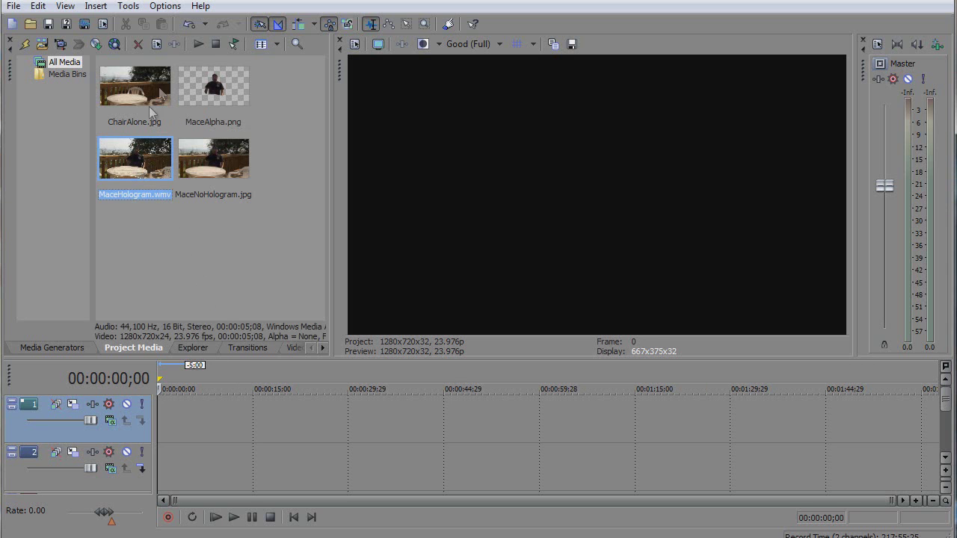
click(198, 44)
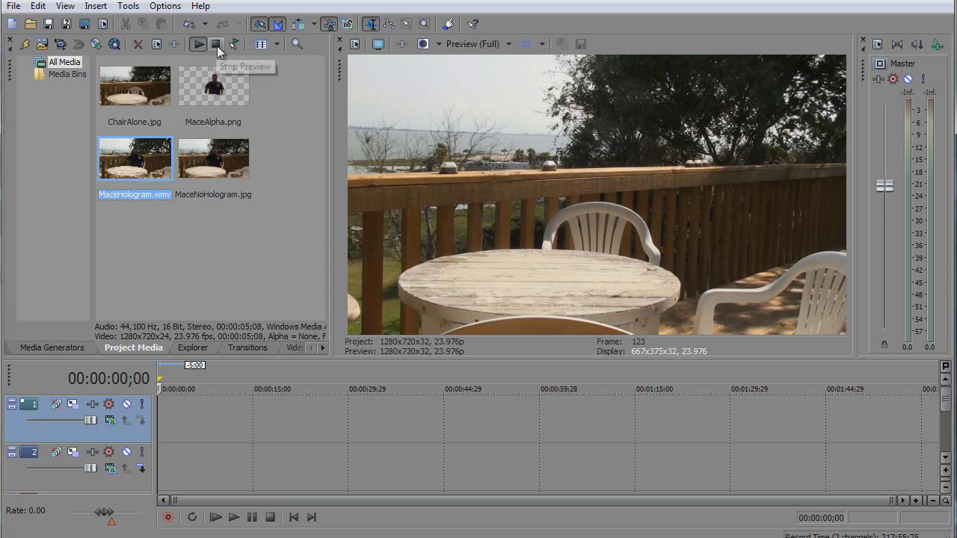
click(216, 45)
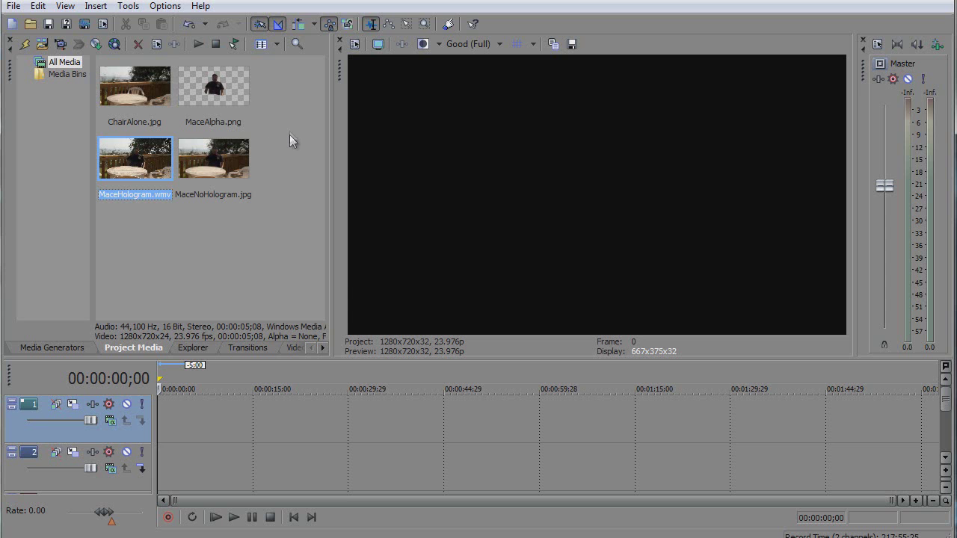
click(199, 163)
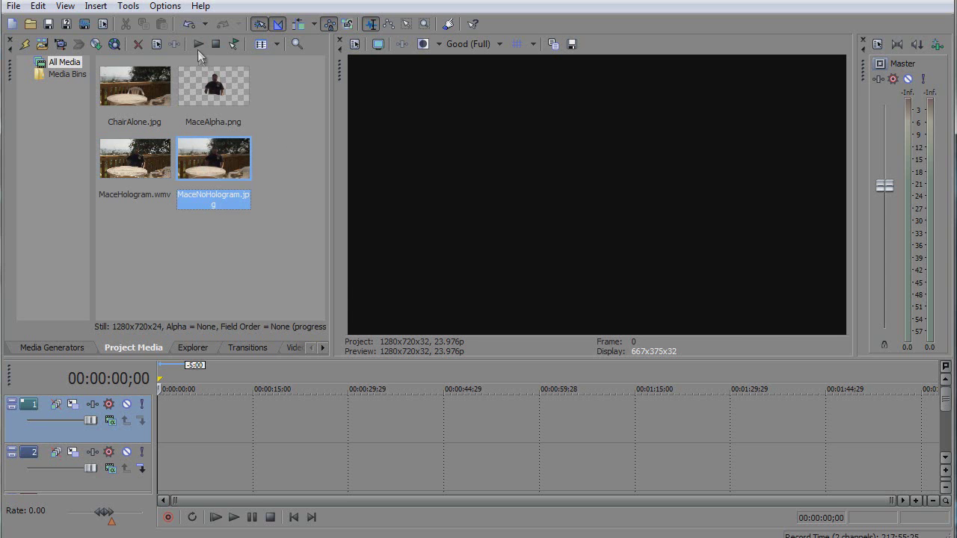
click(196, 46)
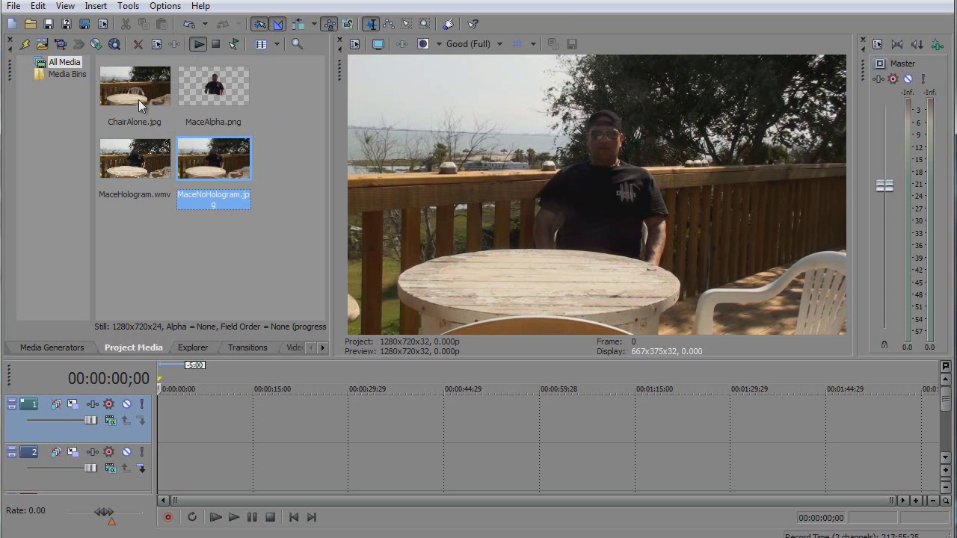
click(138, 99)
click(199, 45)
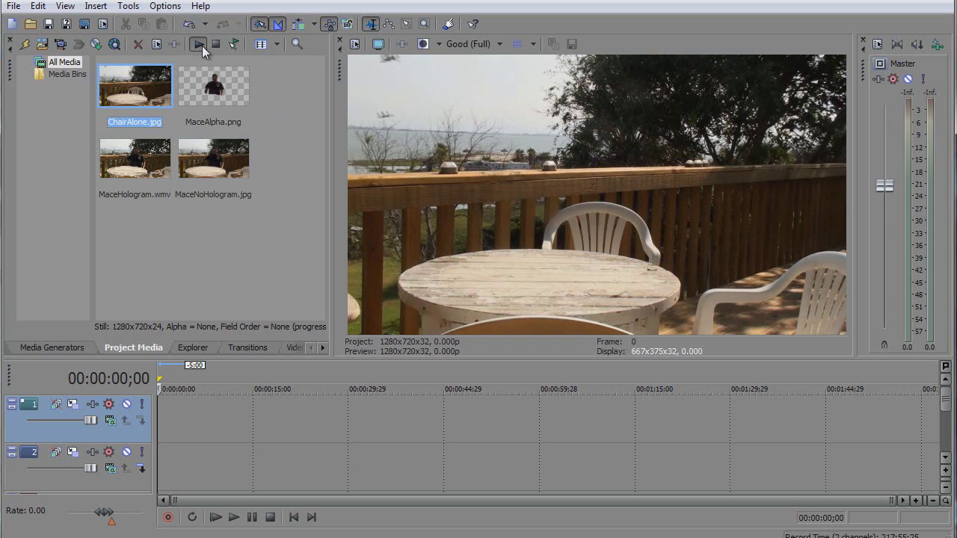
click(196, 100)
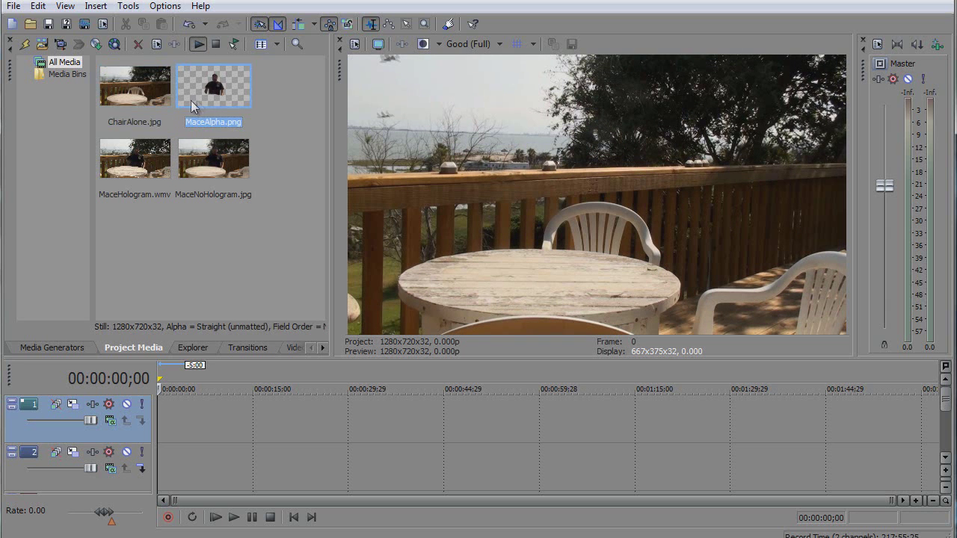
click(198, 46)
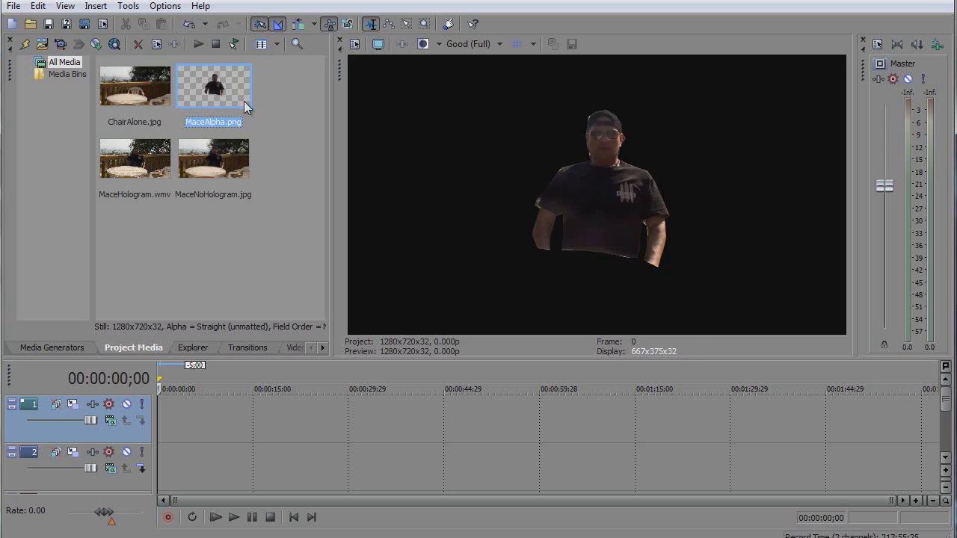
click(213, 164)
- Place MaceNoHologram.jpg at the start of track 2 and enable Mask in its Pan/Crop
drag(213, 165, 174, 467)
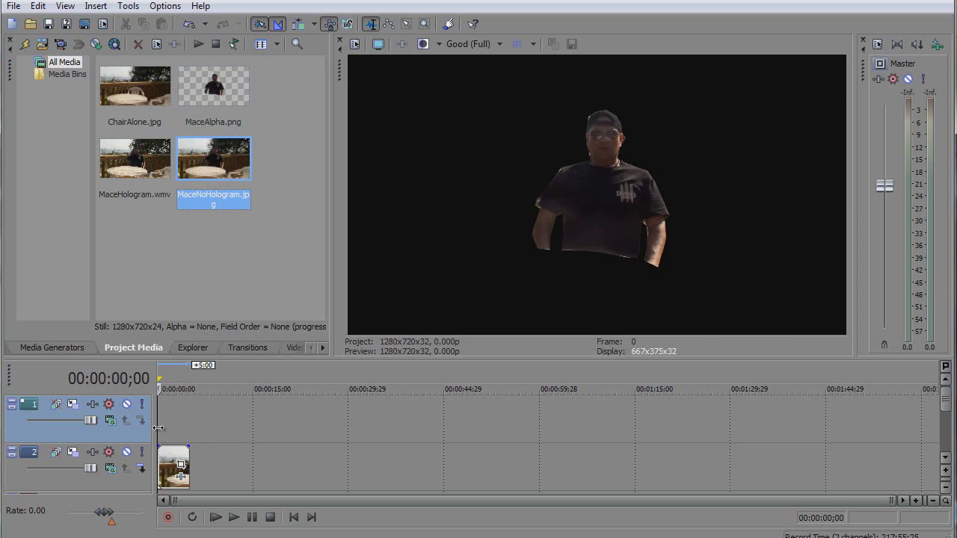
click(172, 433)
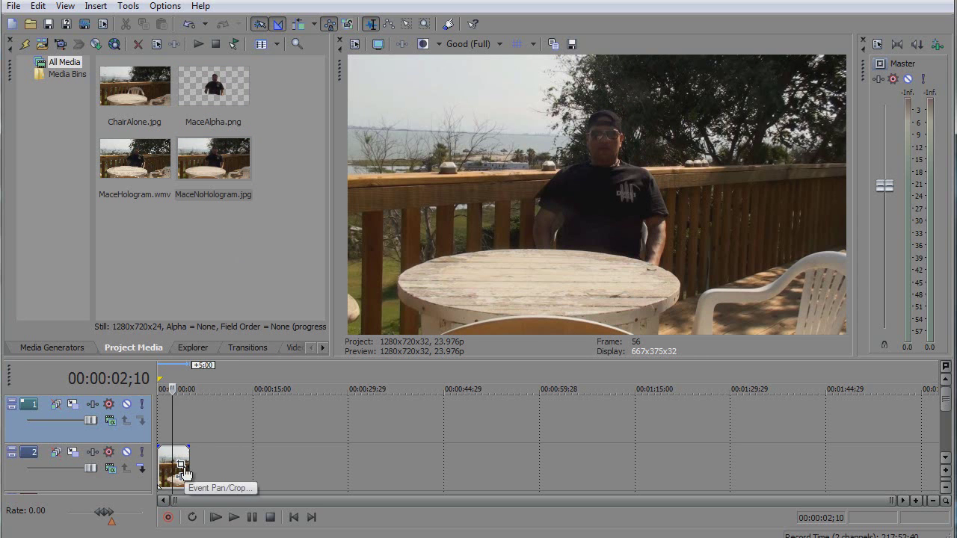
click(184, 471)
drag(285, 337, 203, 127)
click(69, 481)
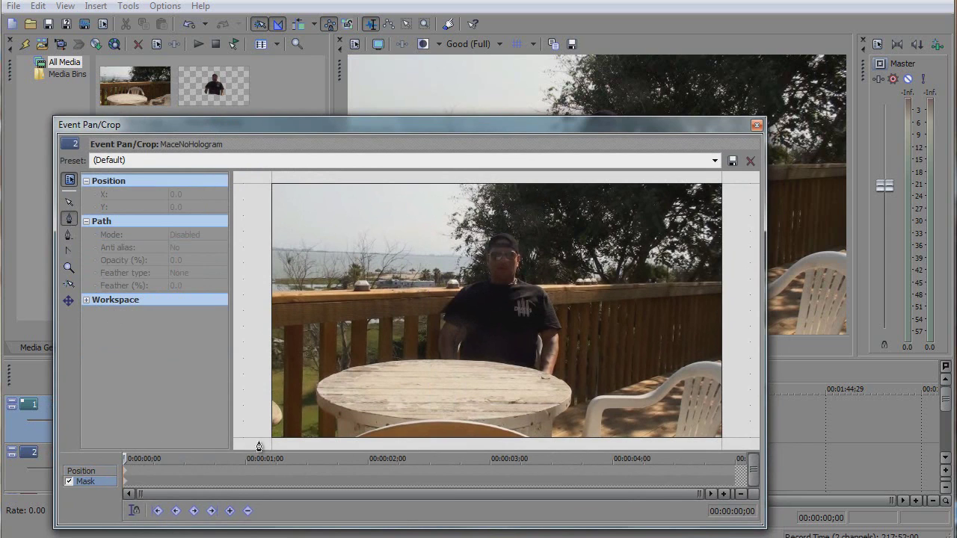
- Draw a closed mask path around the seated man down to the table edge
click(438, 364)
click(433, 314)
click(453, 282)
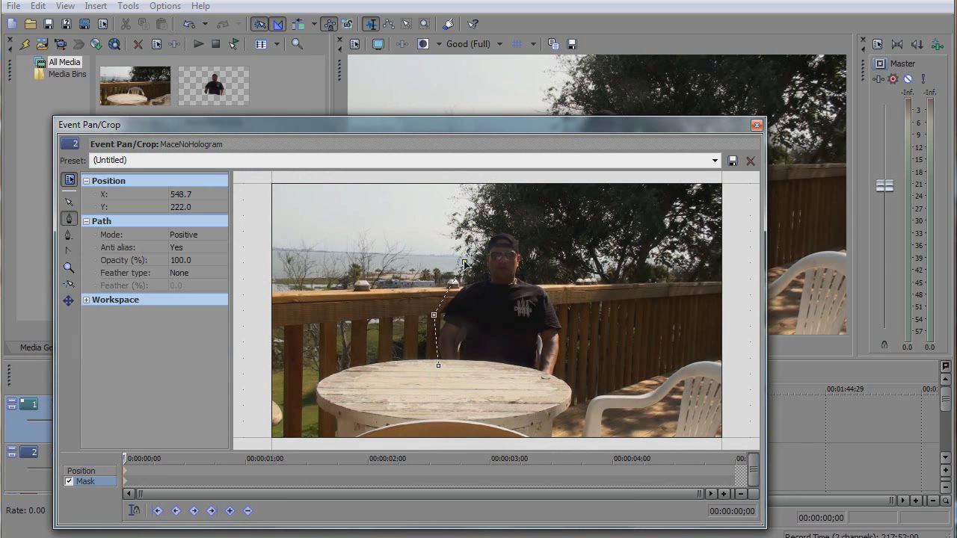
click(491, 218)
click(544, 242)
click(559, 290)
click(567, 365)
click(558, 392)
click(438, 365)
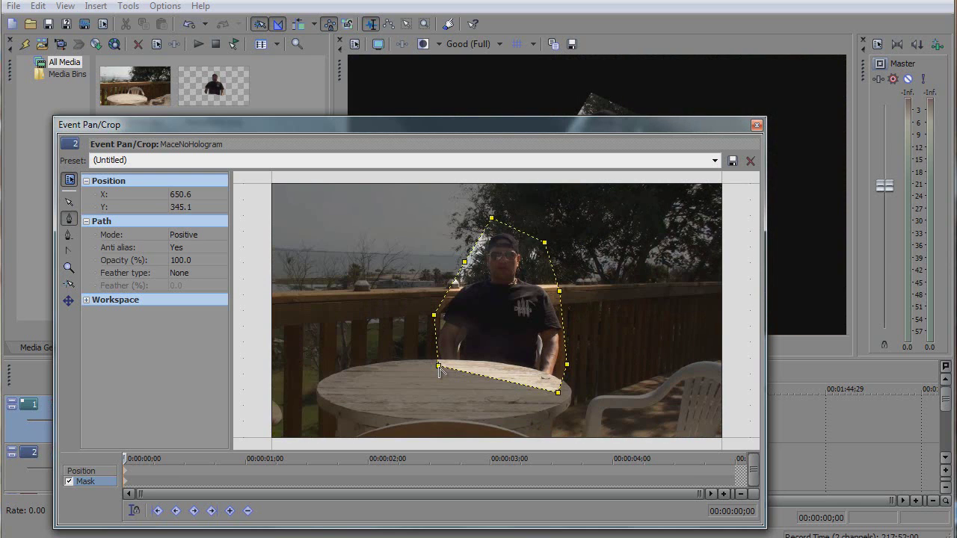
drag(454, 129, 350, 342)
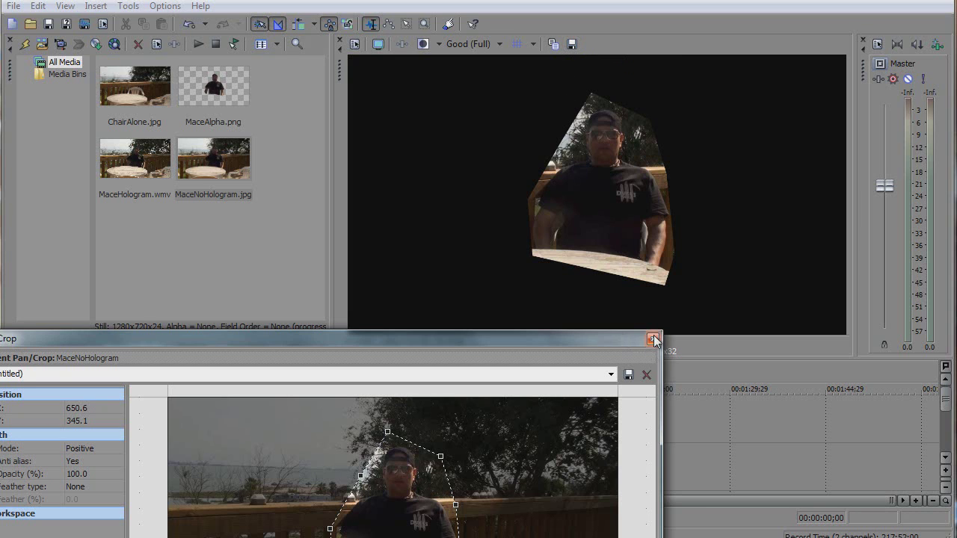
click(652, 339)
- Preview the MaceAlpha cut-out and delete the masked clip from track 2
click(214, 91)
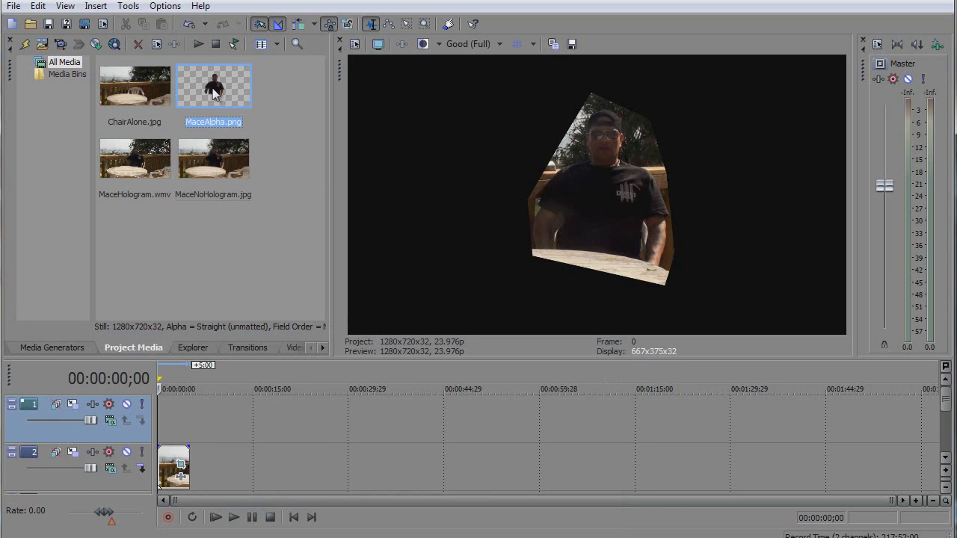
click(200, 47)
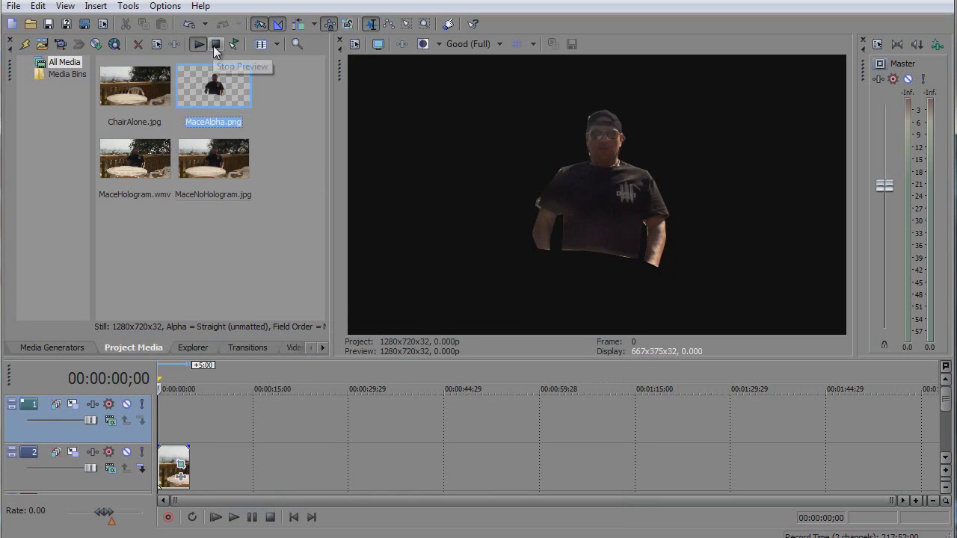
click(215, 44)
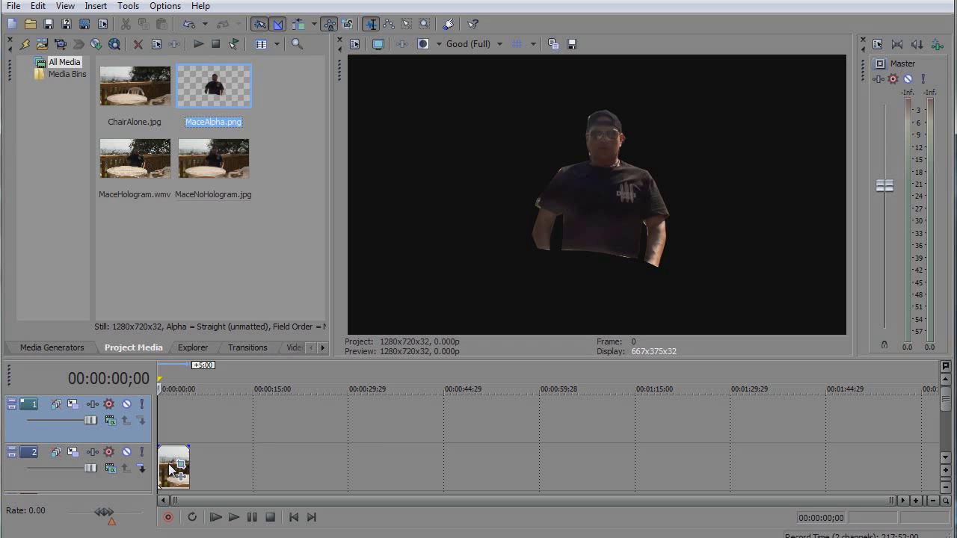
right_click(171, 470)
click(215, 275)
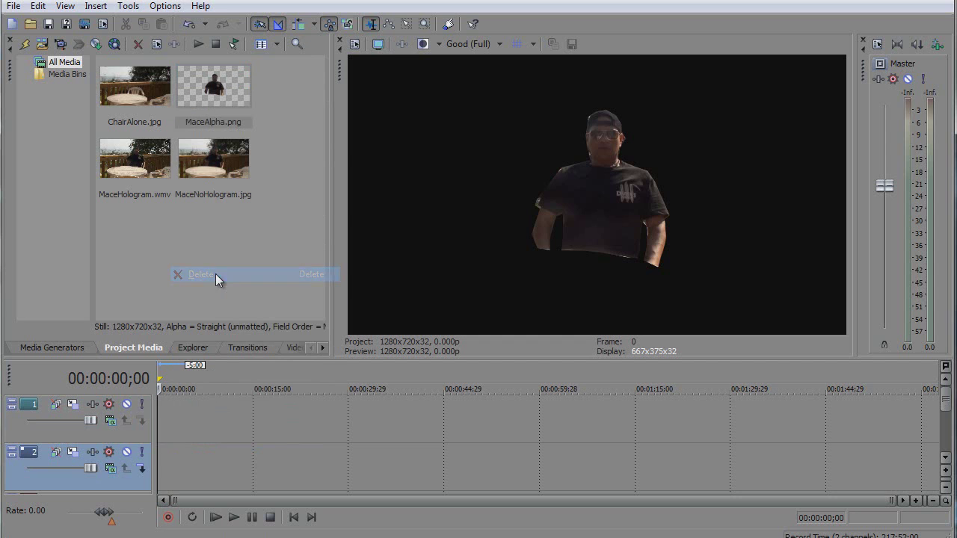
- Put ChairAlone.jpg on track 2 and MaceAlpha.png on track 1, preview, and open MaceAlpha's Event FX
click(131, 92)
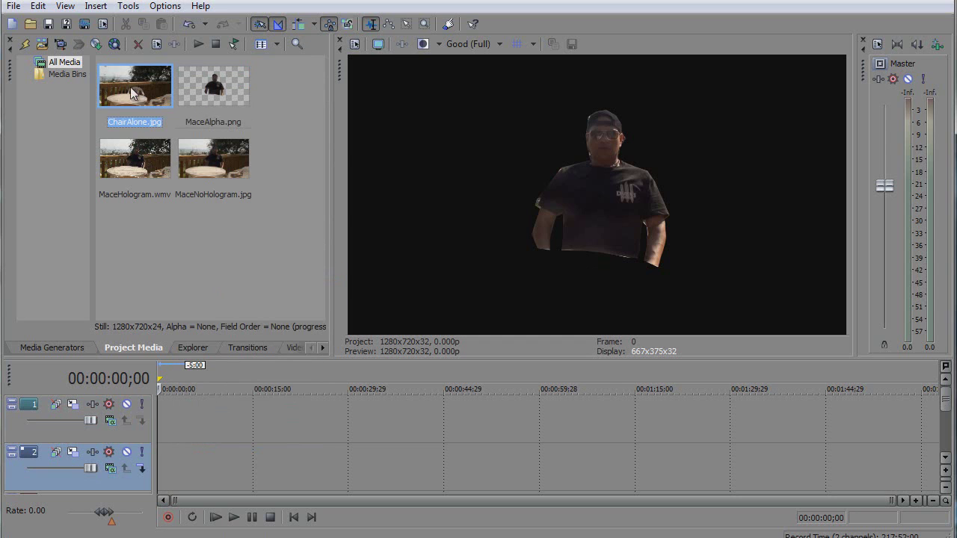
drag(131, 92, 168, 467)
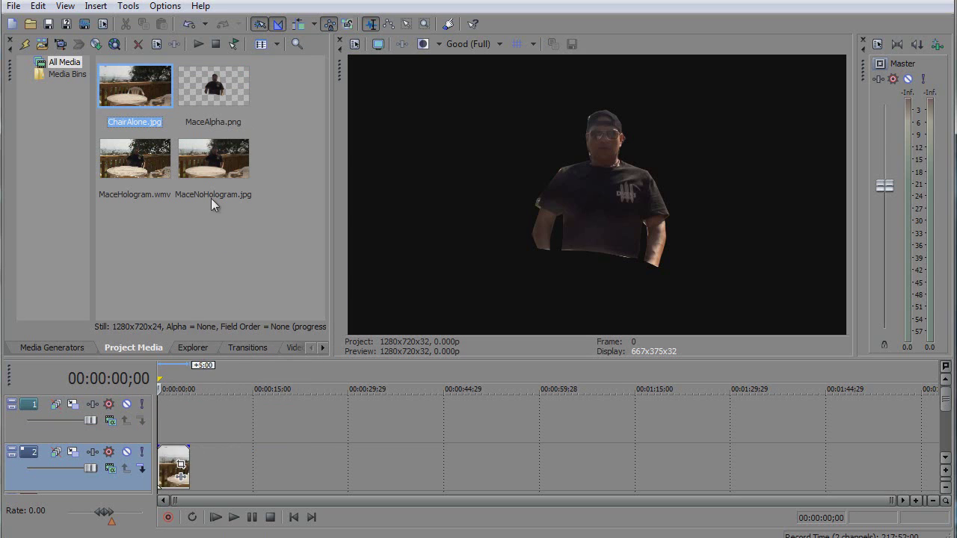
click(213, 99)
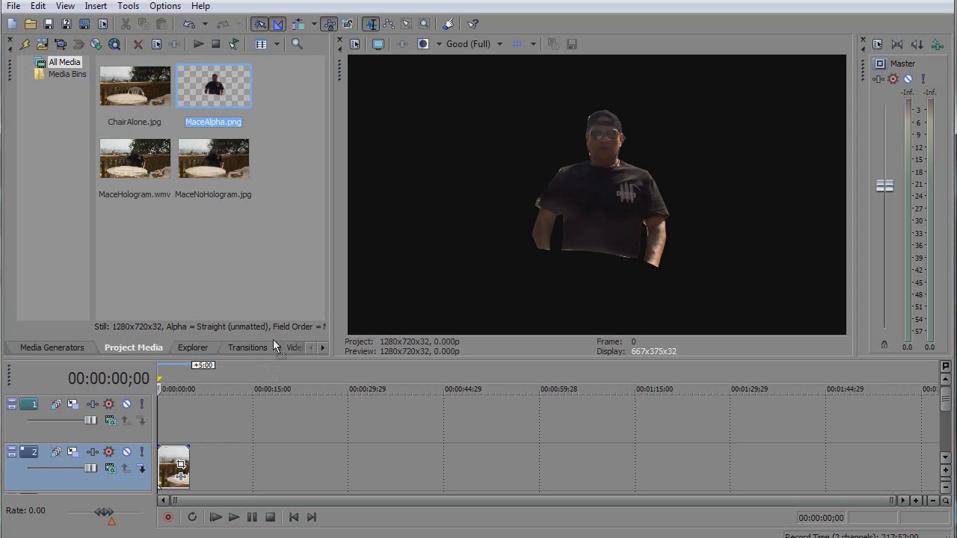
drag(273, 346, 175, 419)
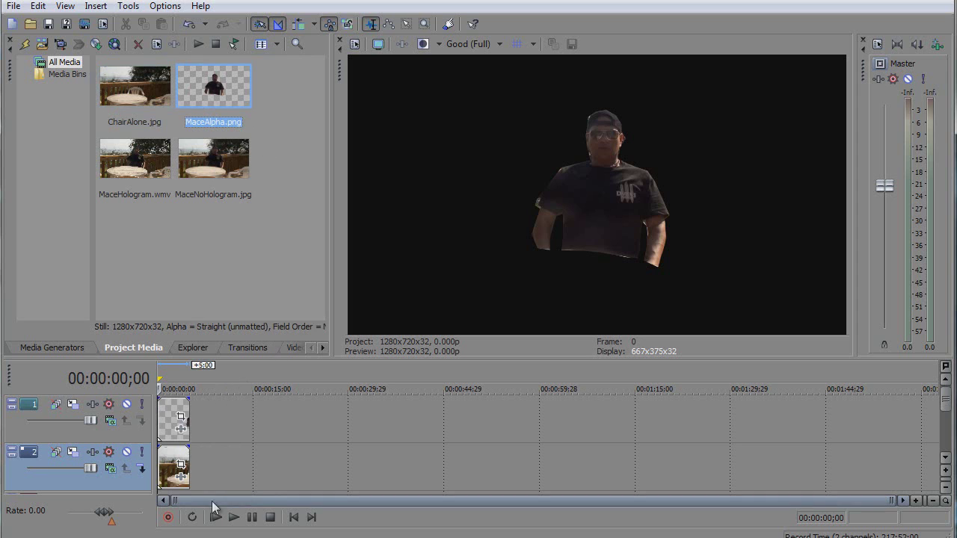
click(234, 517)
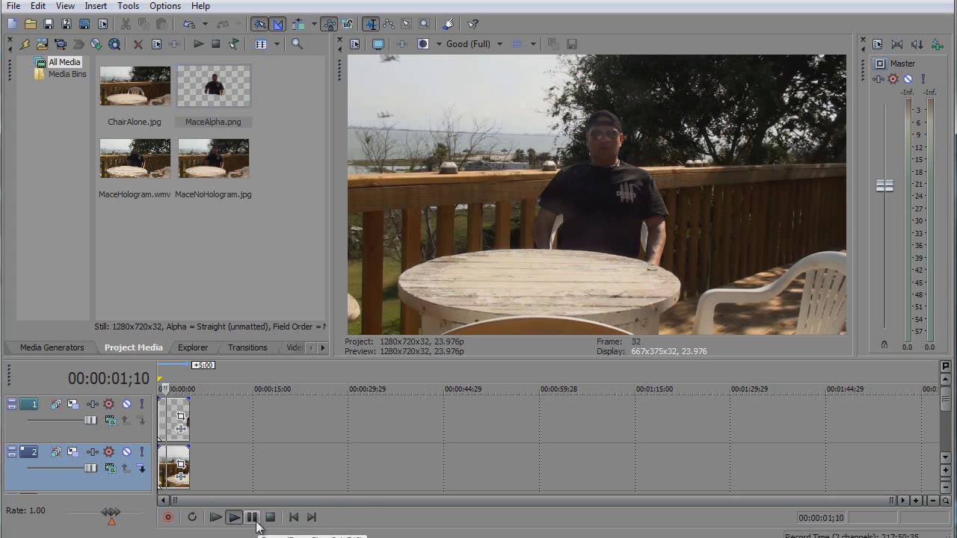
click(254, 519)
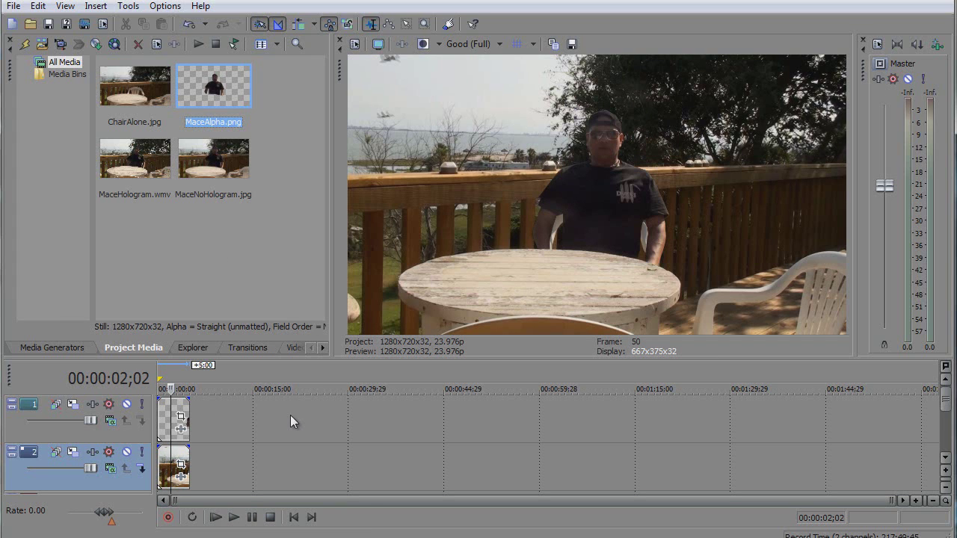
click(181, 428)
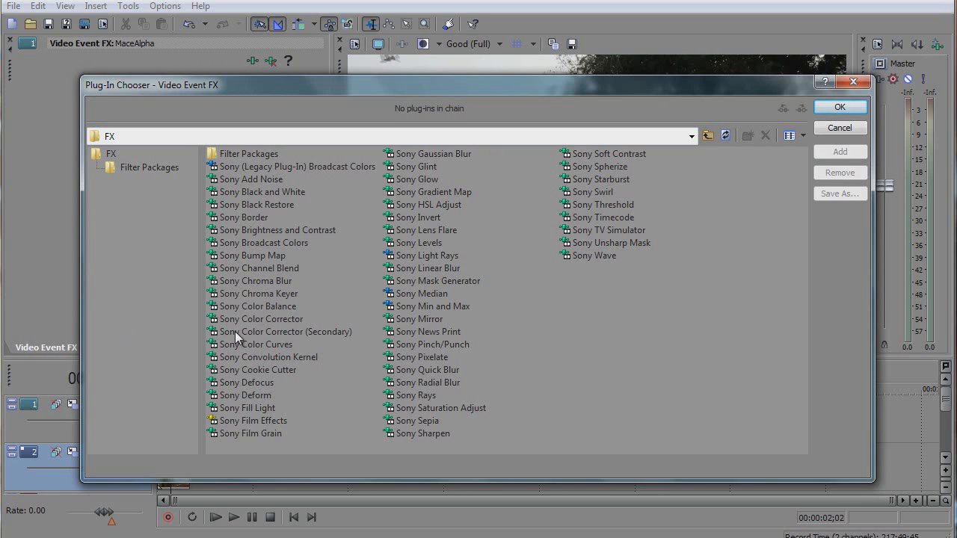
- Add Sony Color Corrector (Secondary) to MaceAlpha and drag its chrominance wheel toward blue
click(271, 332)
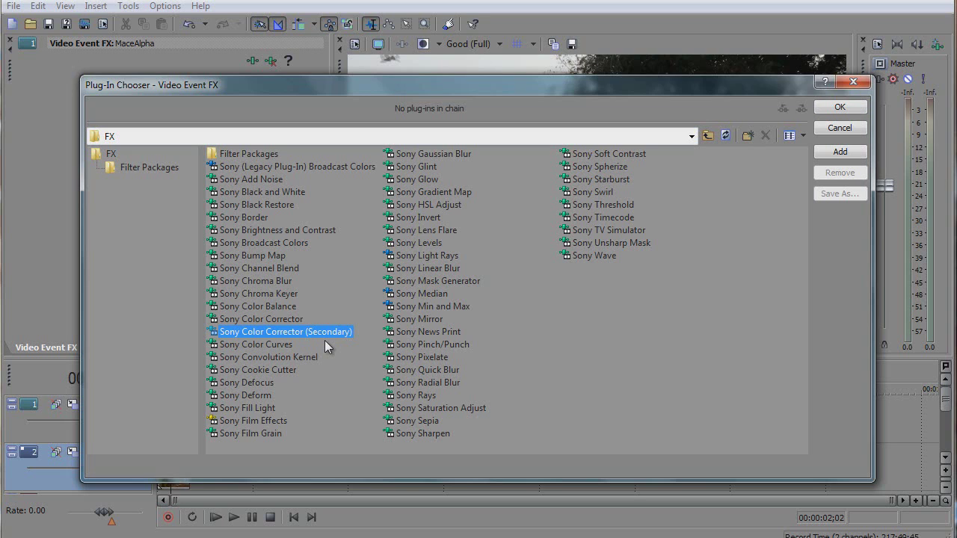
click(840, 152)
click(840, 107)
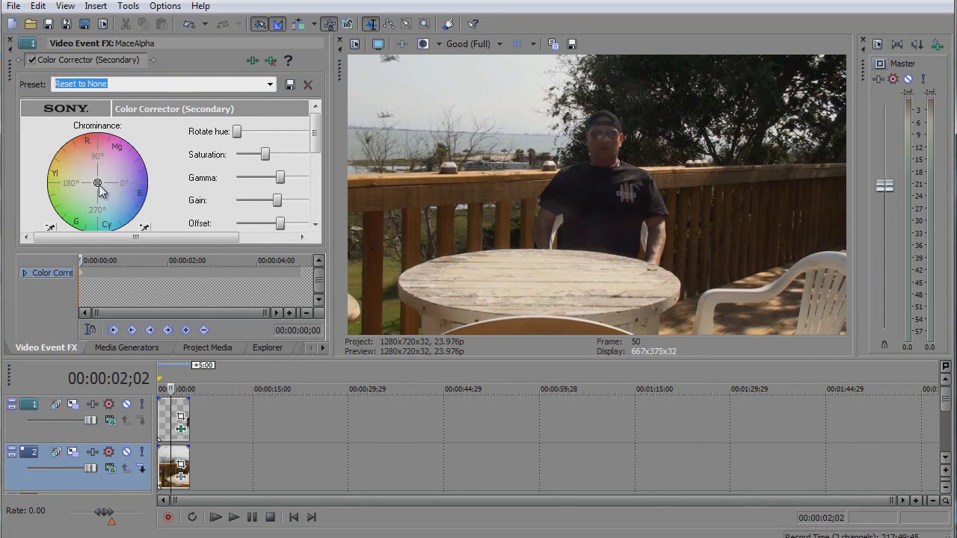
drag(97, 184, 124, 217)
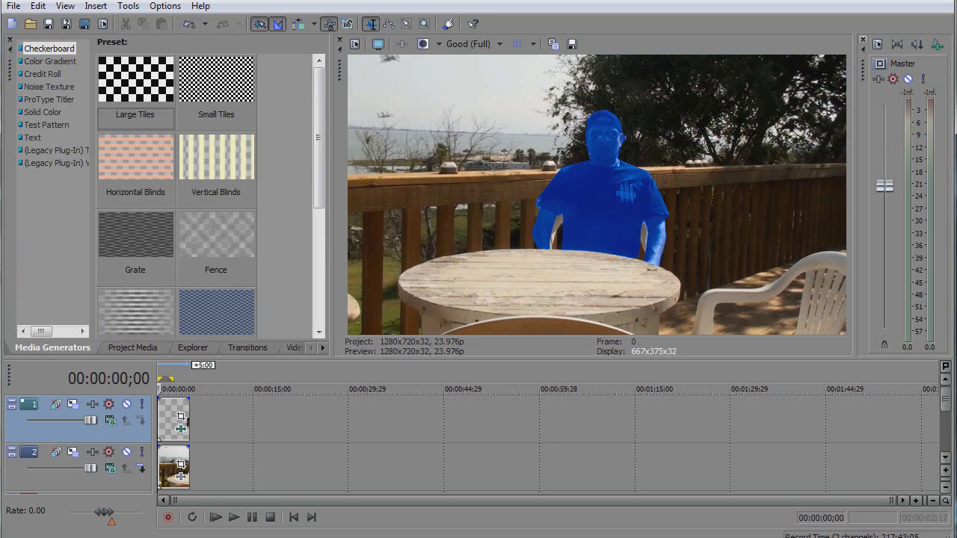
click(91, 406)
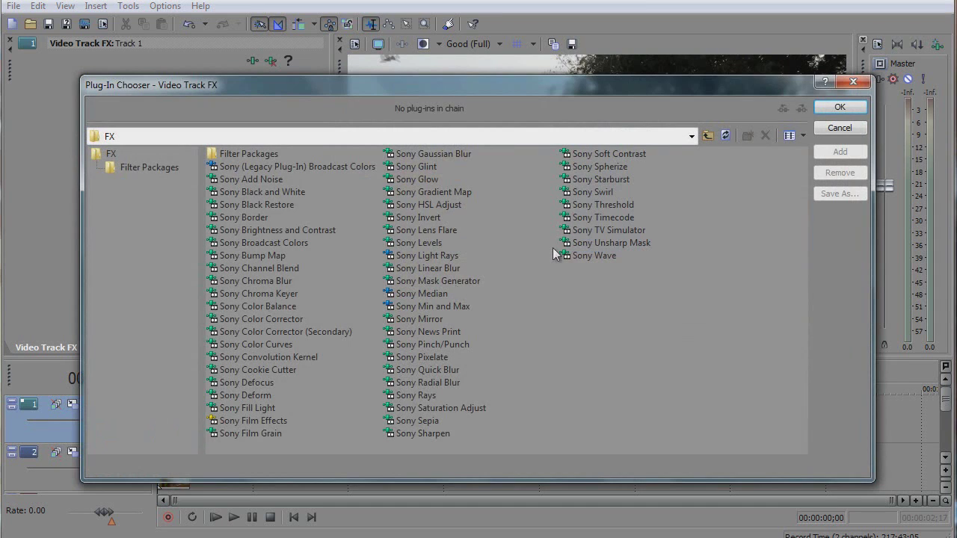
- Add Sony TV Simulator as a track effect, lowering Interlacing and Phosphorescence
click(566, 233)
click(840, 151)
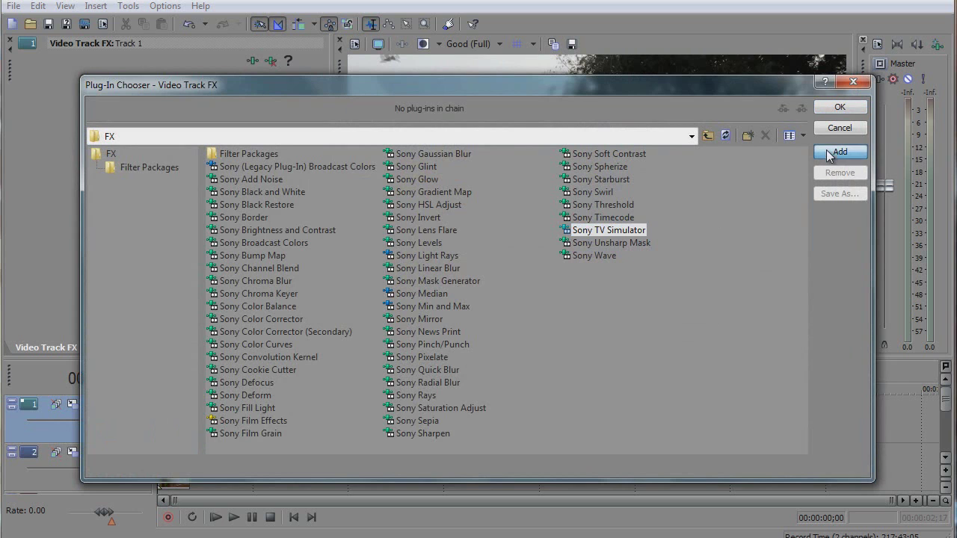
click(840, 107)
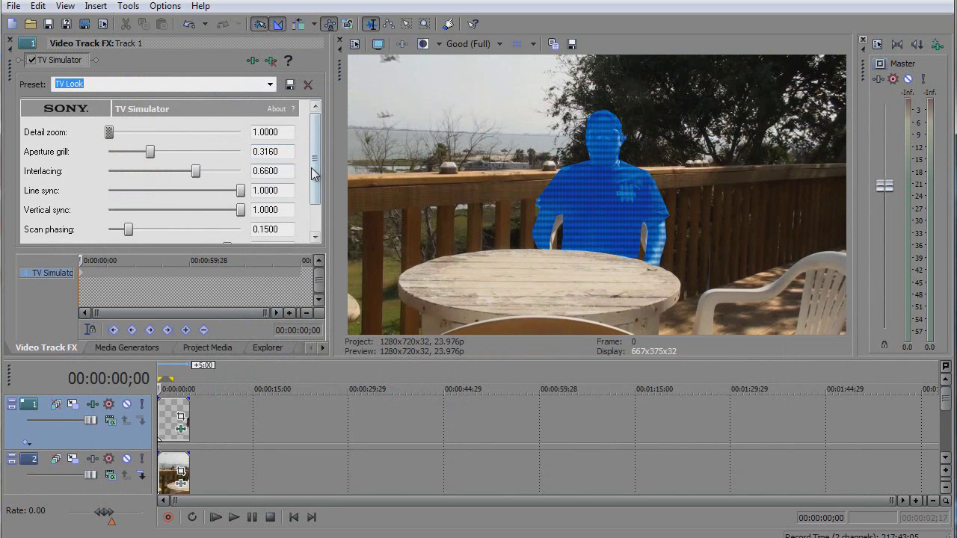
scroll(313, 172, down, 2)
drag(196, 135, 150, 140)
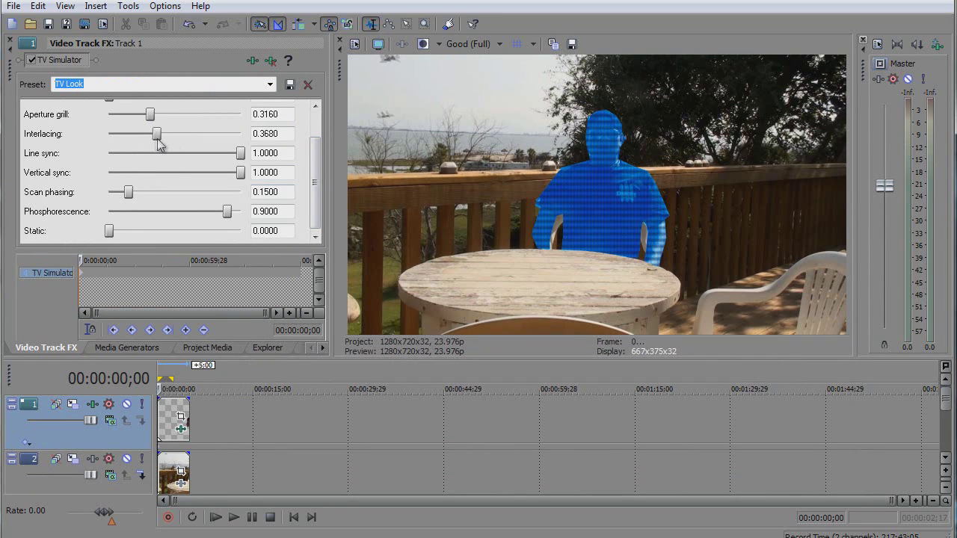
drag(150, 143, 153, 142)
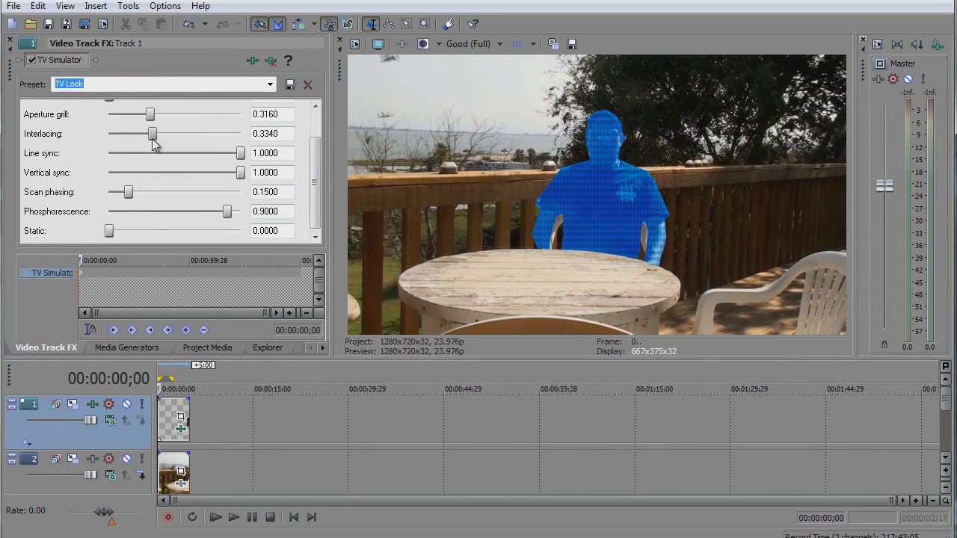
drag(227, 213, 121, 234)
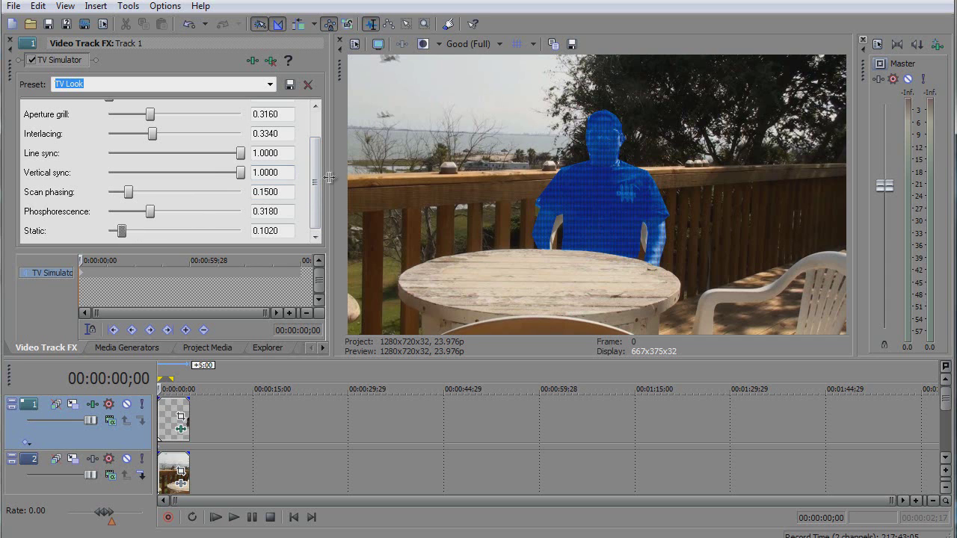
- Raise the TV Simulator Static, preview the hologram, and return to the project start
scroll(315, 171, up, 2)
drag(315, 153, 315, 183)
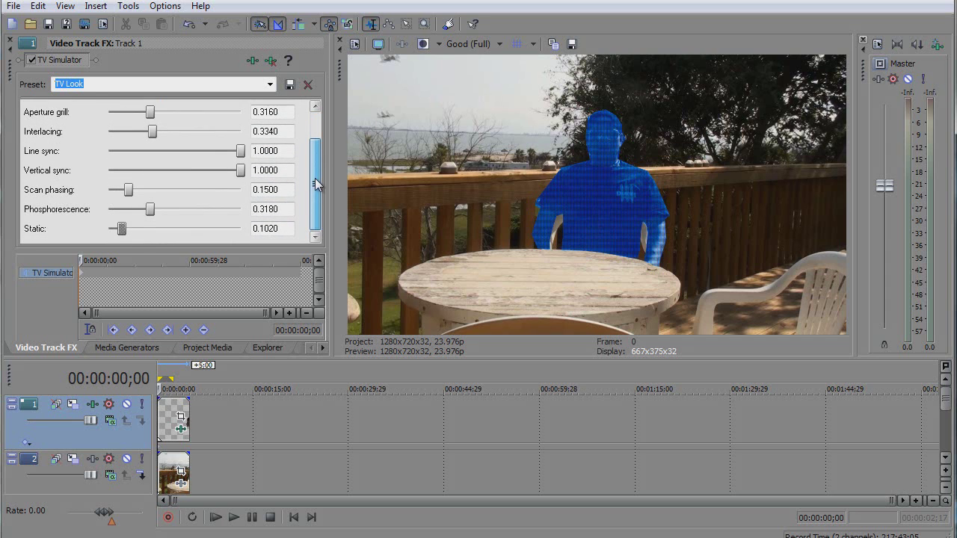
click(236, 519)
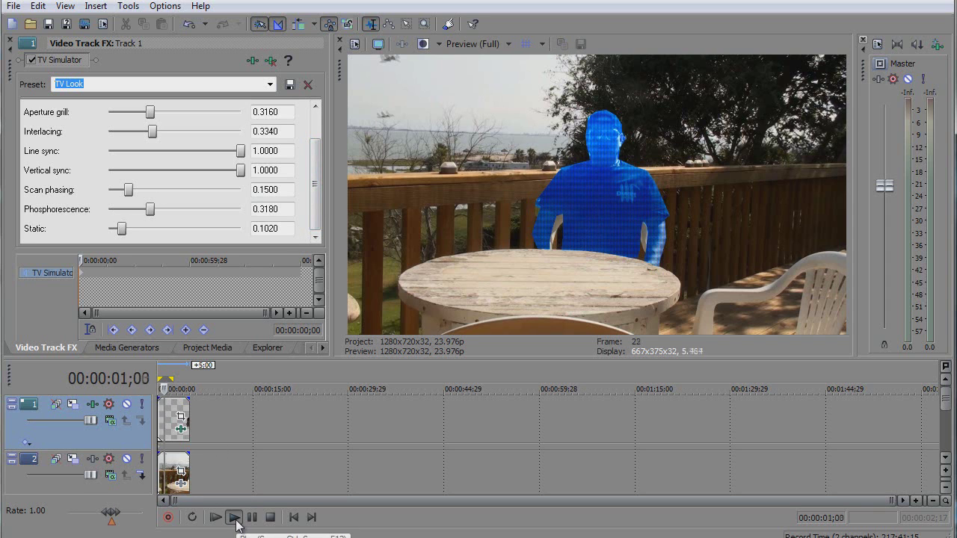
click(252, 517)
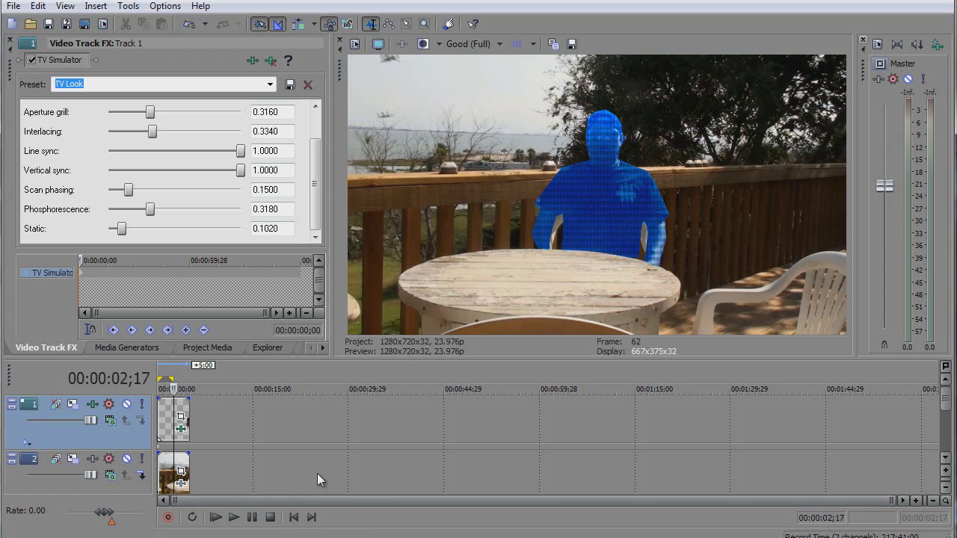
key(Home)
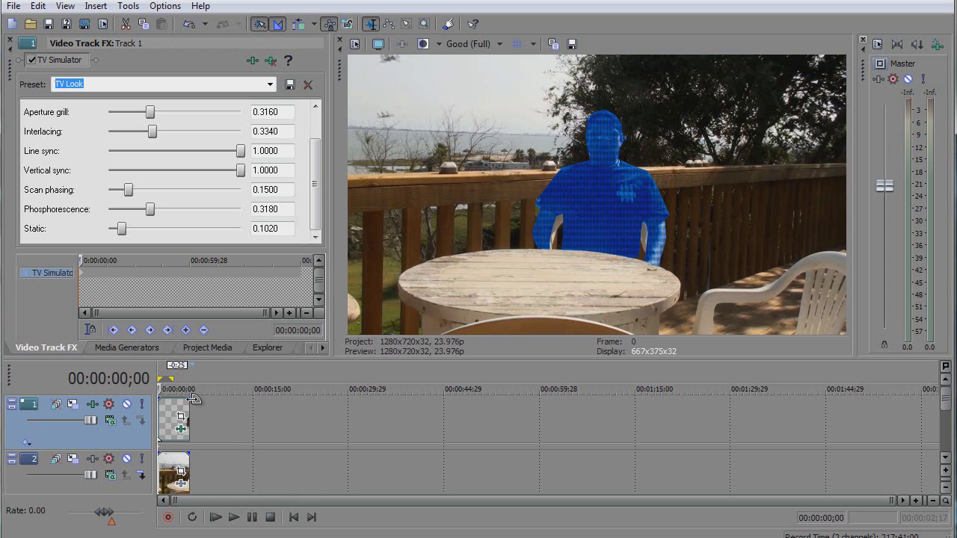
mouse_move(188, 397)
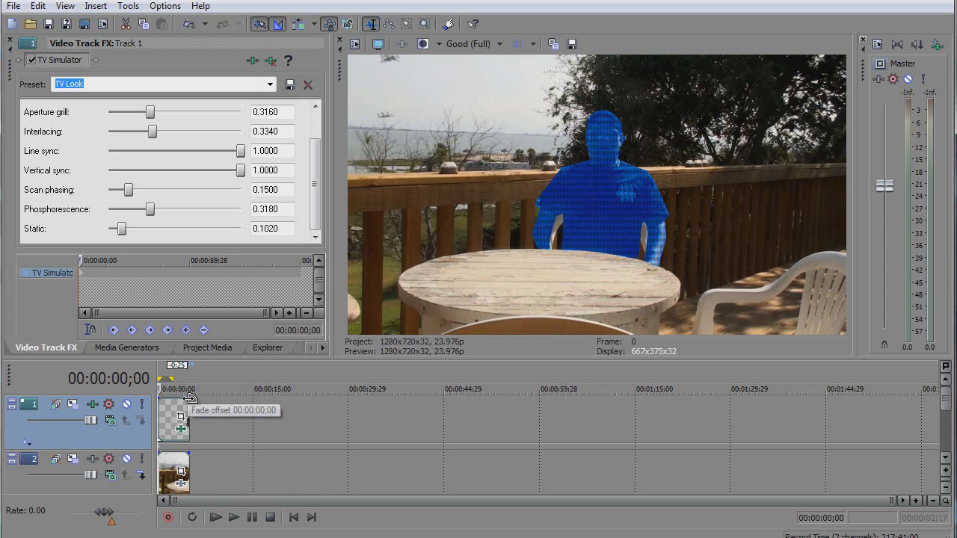
- Give the hologram clip a 5-second fade, play it back, and extend both clips by 2 seconds
drag(189, 397, 165, 399)
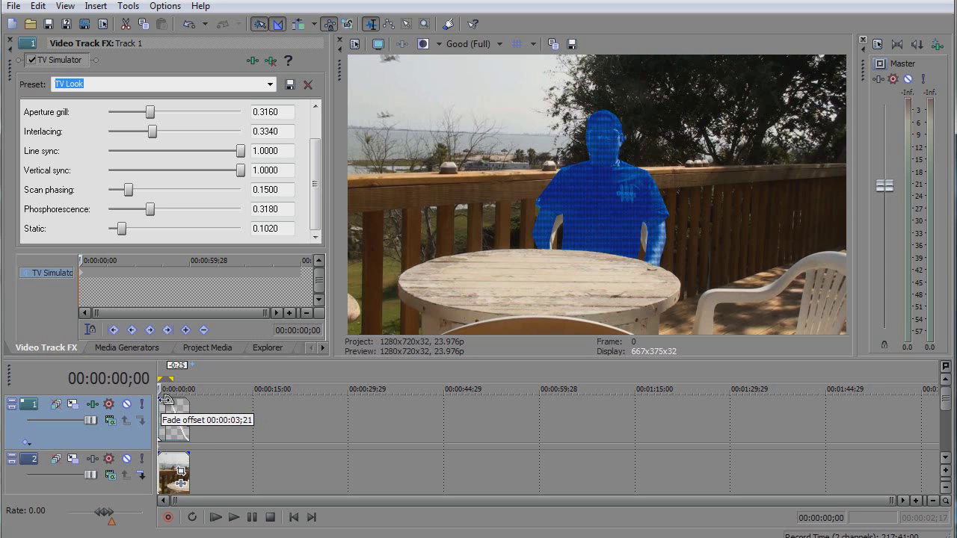
drag(165, 400, 159, 400)
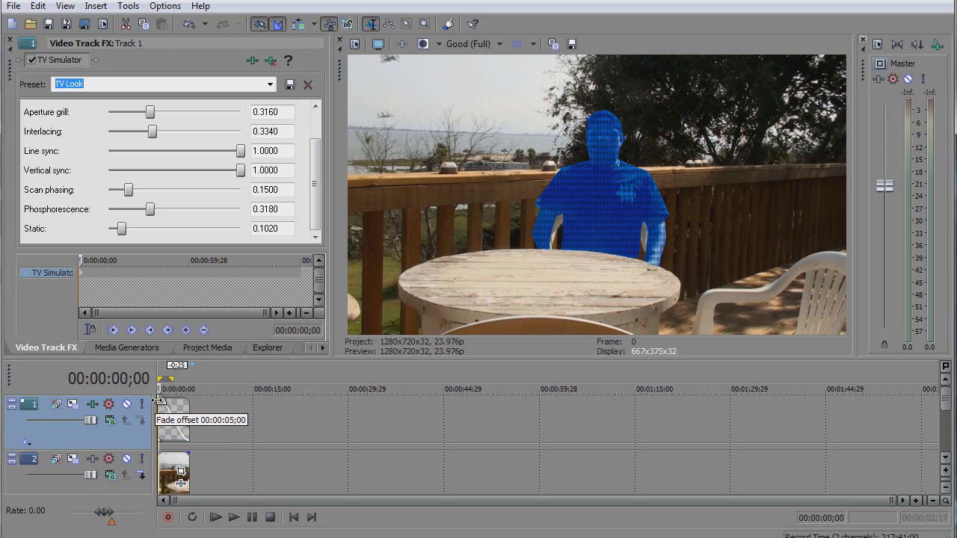
drag(158, 400, 158, 398)
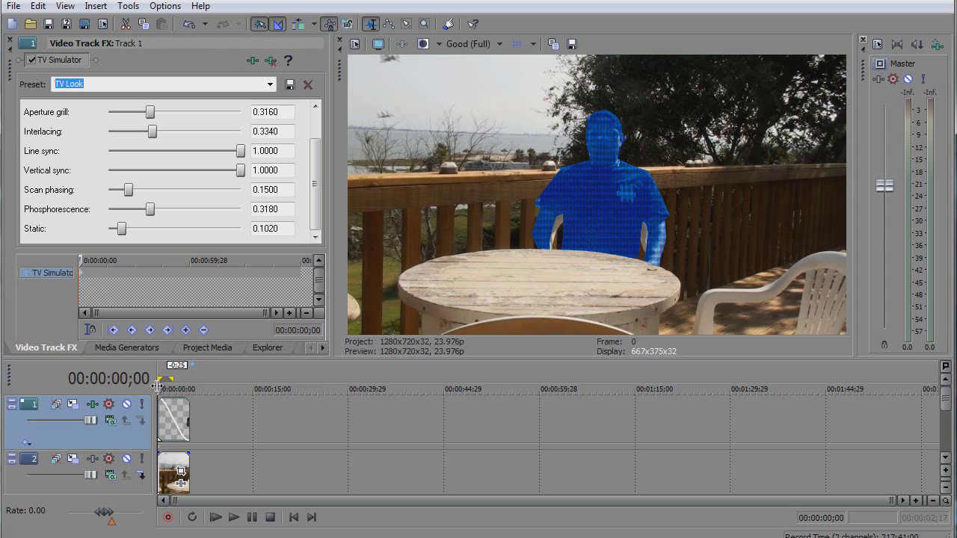
key(space)
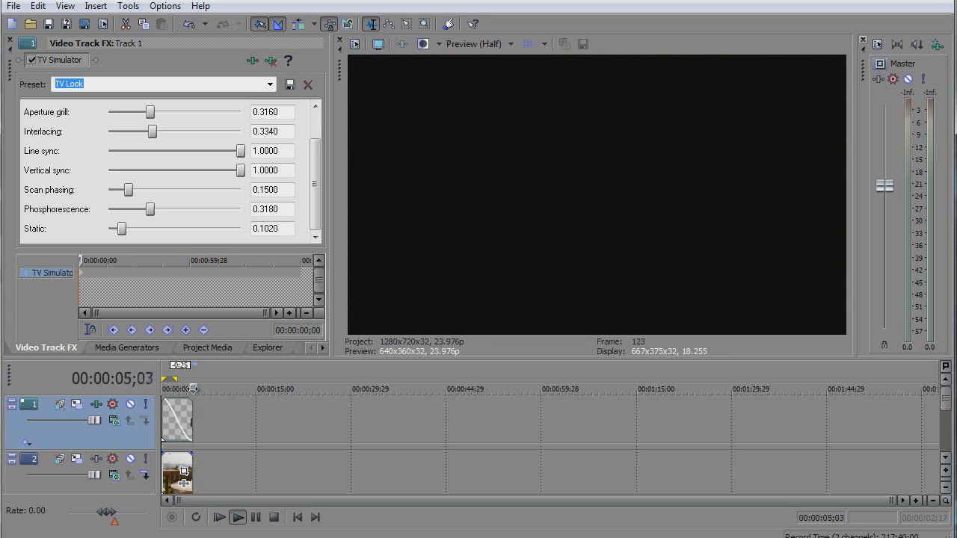
drag(193, 389, 183, 388)
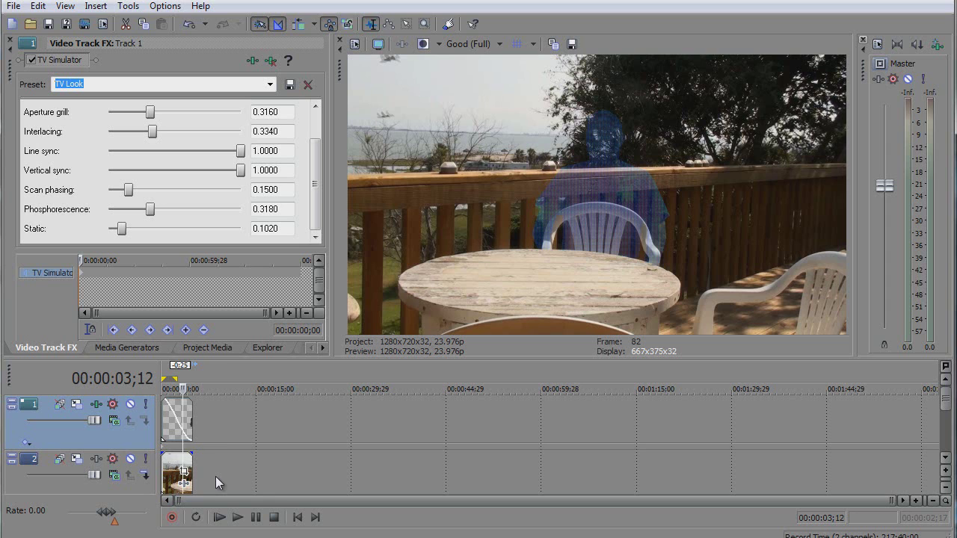
drag(215, 476, 252, 481)
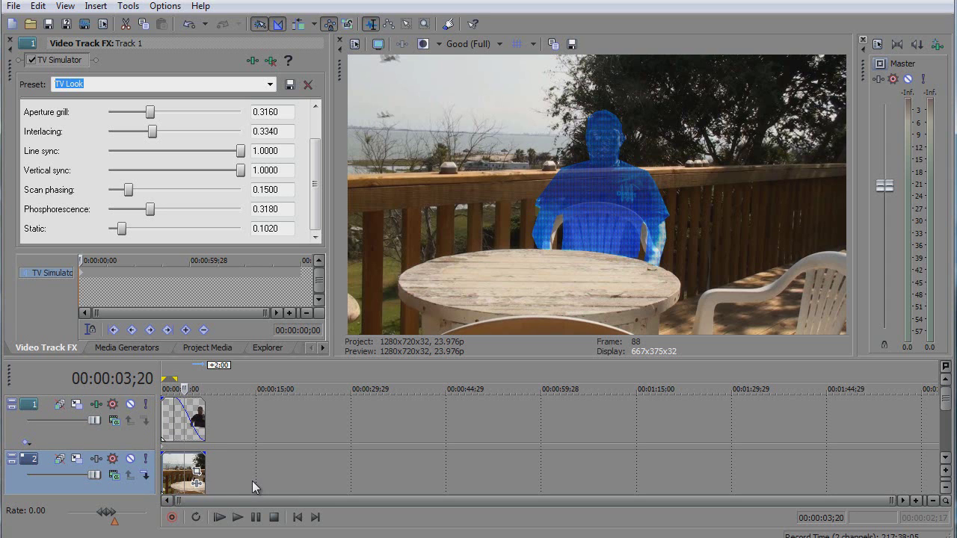